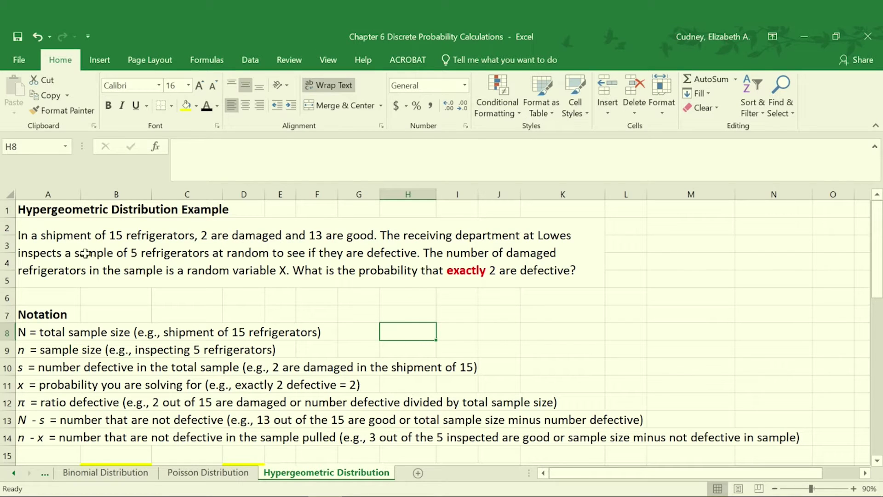
pyautogui.click(48, 244)
pyautogui.click(186, 309)
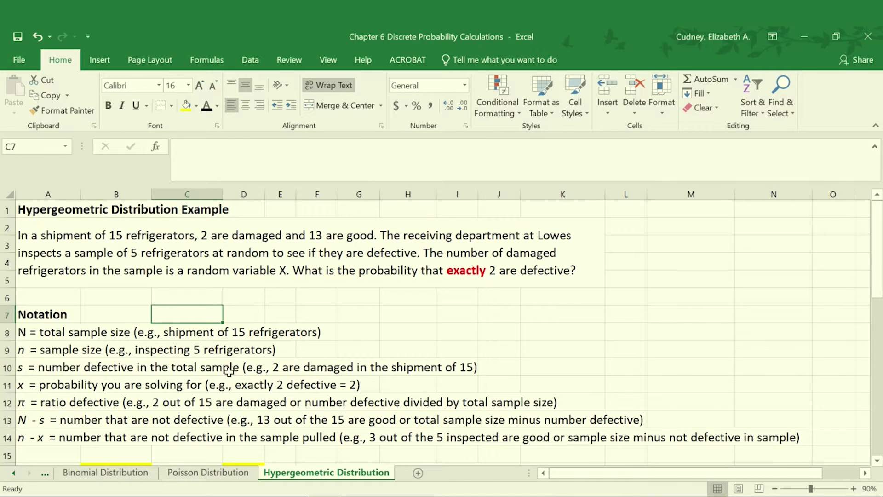
# Apply the black font color to the hidden N, n, s and x inputs in cells B16 through B19.
pyautogui.scroll(-2, 232, 362)
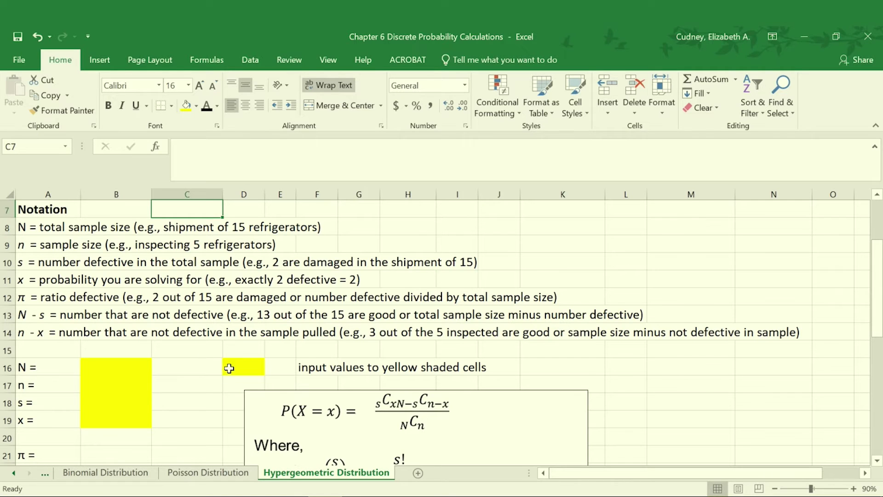
pyautogui.scroll(-1, 228, 364)
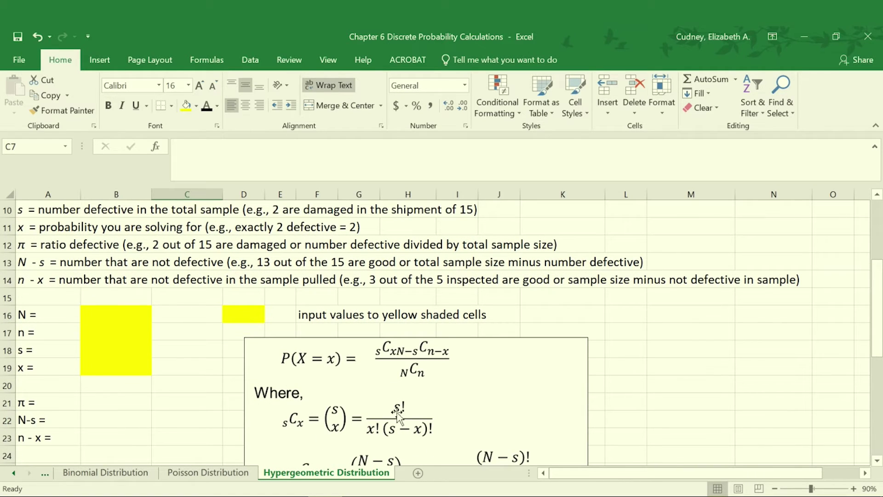
pyautogui.click(118, 313)
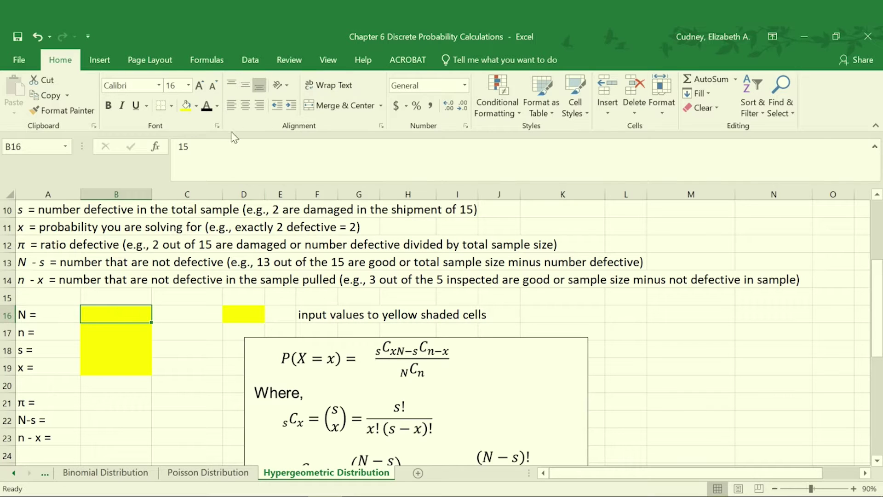
pyautogui.click(209, 106)
pyautogui.click(132, 332)
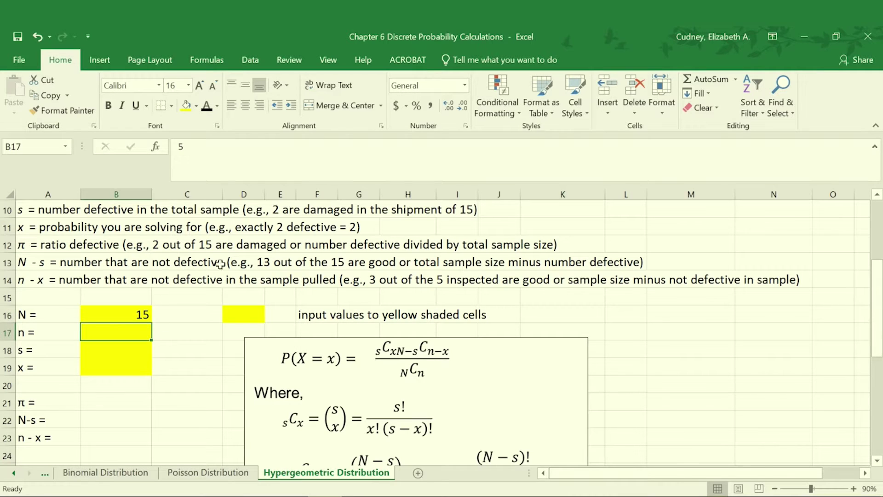
pyautogui.click(208, 106)
pyautogui.click(134, 350)
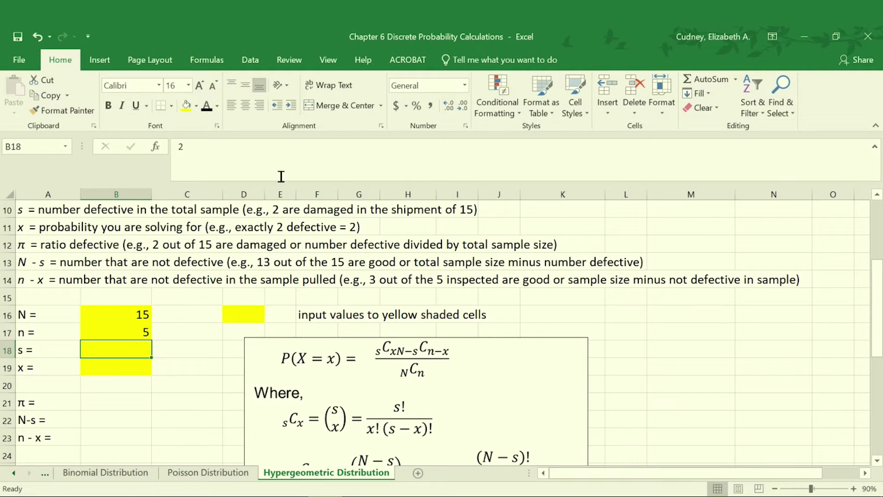
pyautogui.click(206, 107)
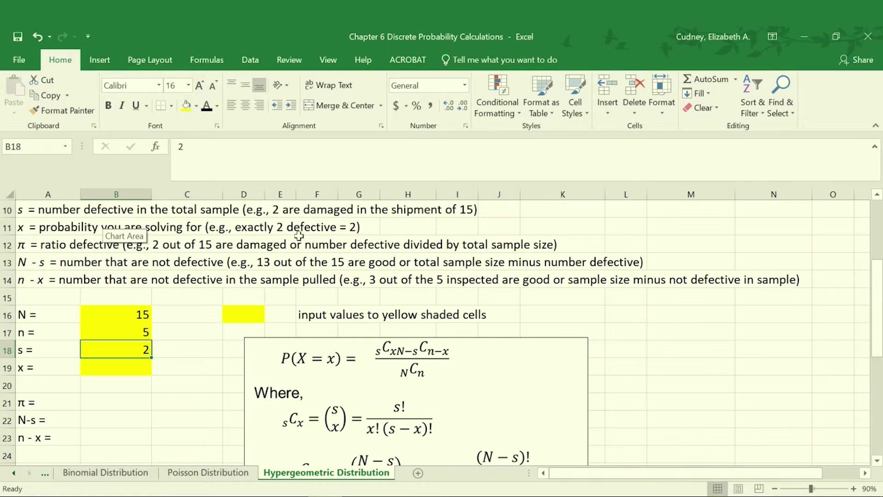
pyautogui.click(126, 367)
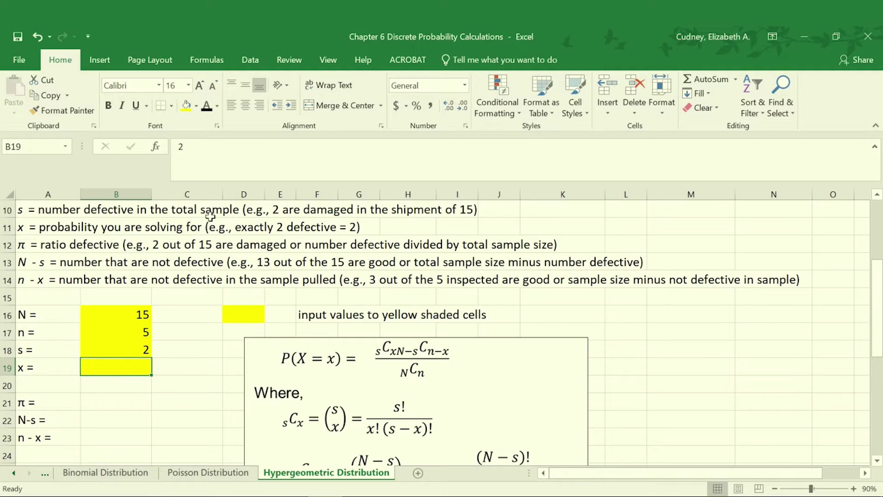
# Apply the black font color to the hidden π, N-s and n-x formulas in cells B21 through B23.
pyautogui.click(122, 400)
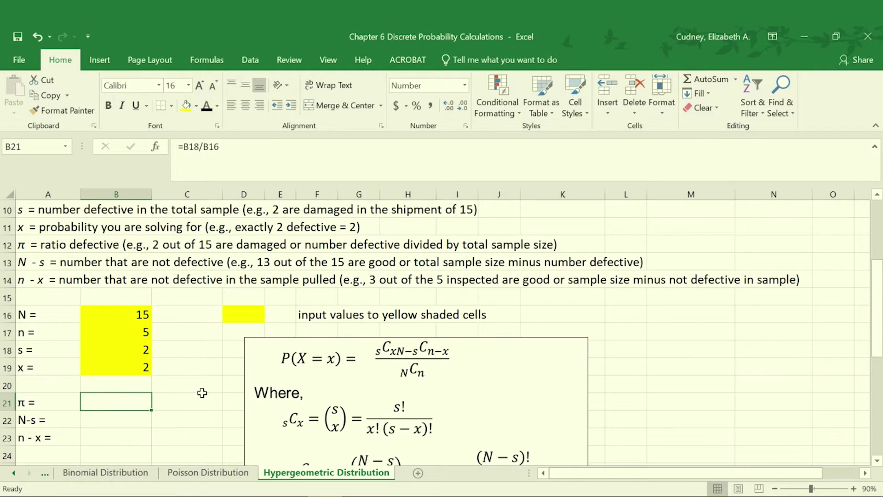
pyautogui.click(207, 106)
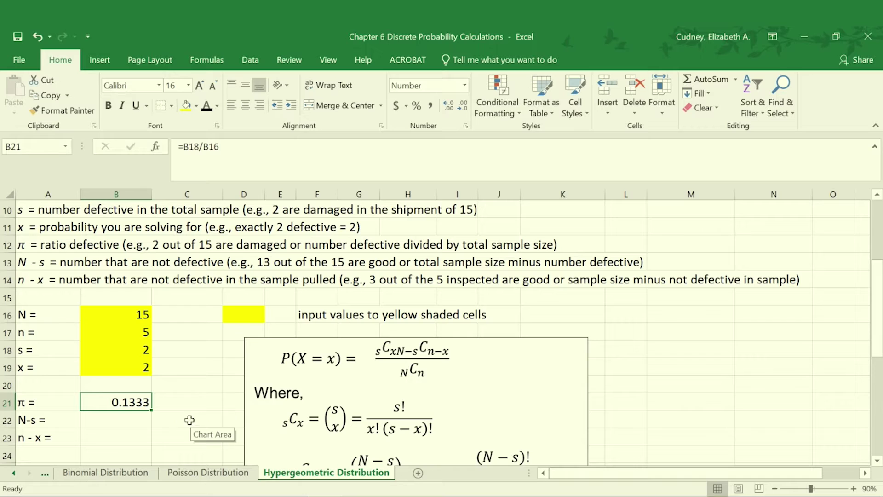
pyautogui.press('Return')
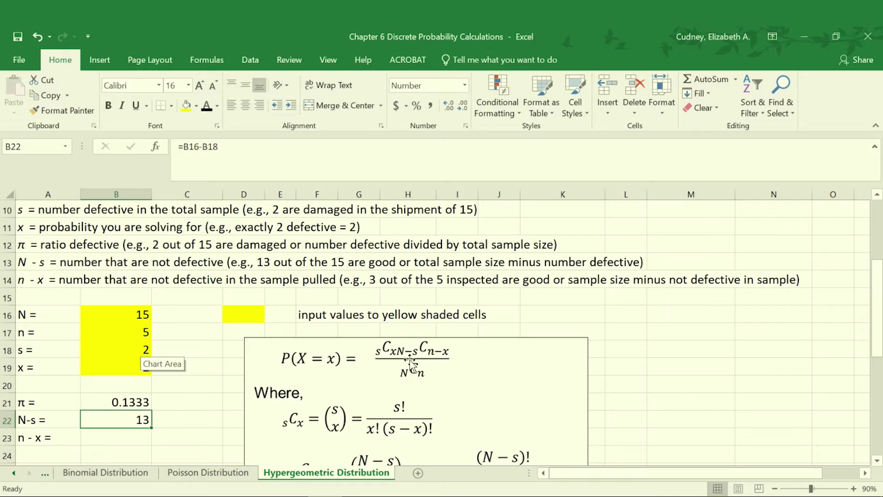
pyautogui.click(128, 443)
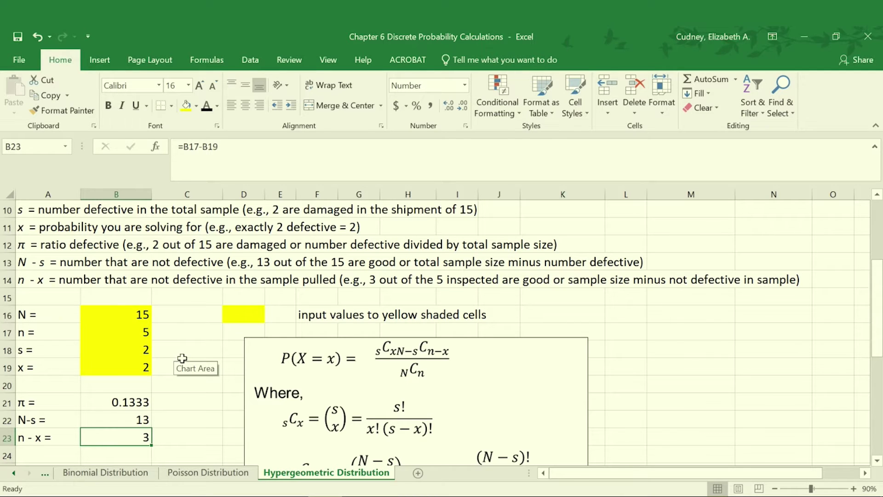
# Apply the black font color to the hidden mean, standard deviation and P(x) formulas in cells B25 through B27.
pyautogui.scroll(-1, 182, 358)
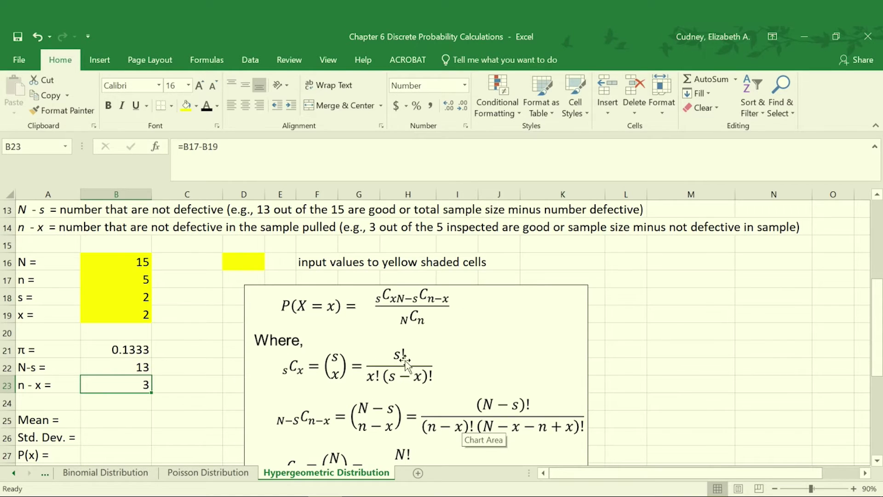
pyautogui.click(122, 419)
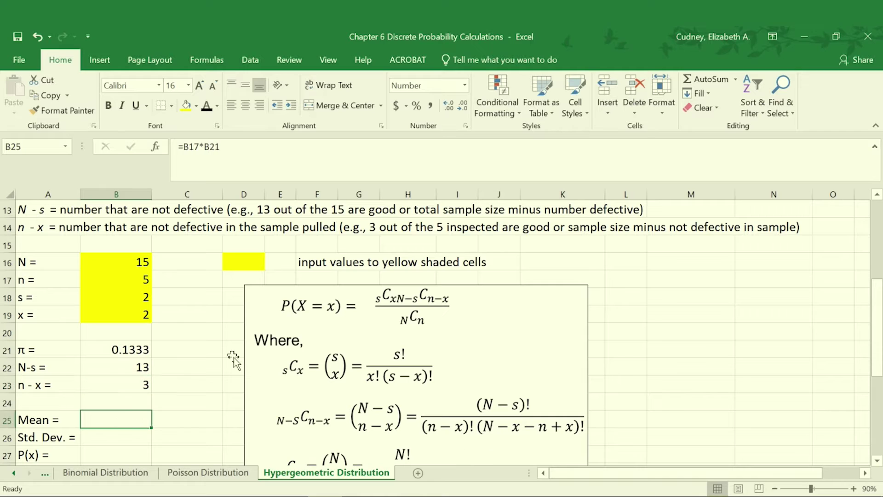
pyautogui.click(207, 106)
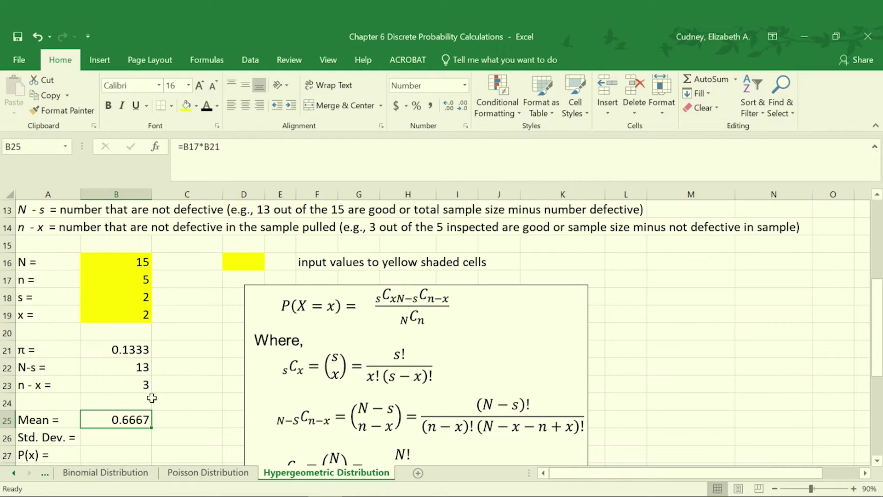
pyautogui.click(128, 436)
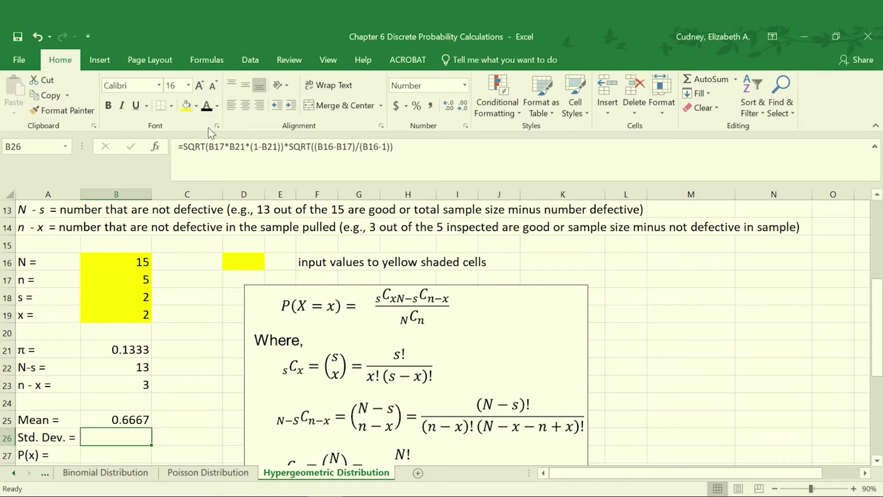
pyautogui.click(207, 106)
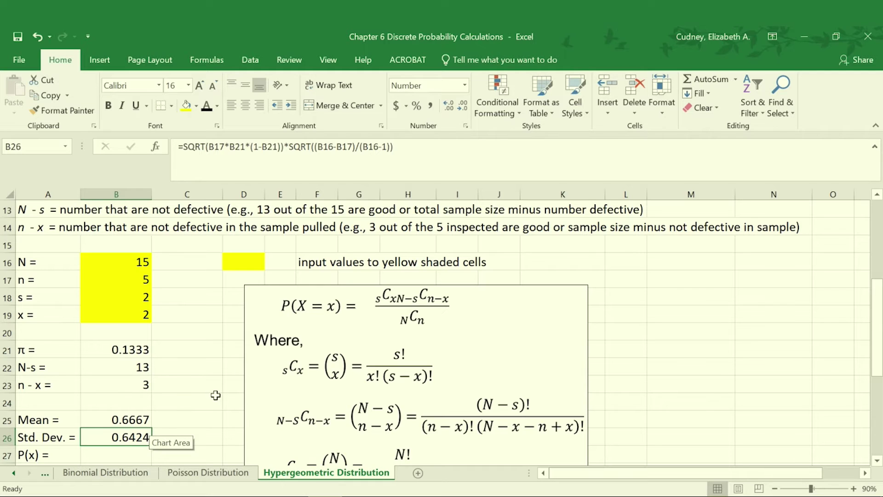
pyautogui.press('Down')
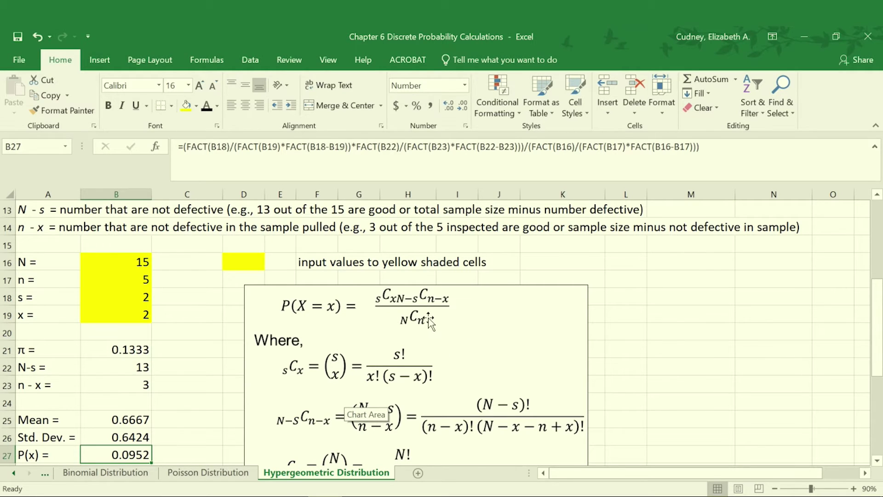
# Examine the factorial-based P(x) formula in B27 and its referenced cells against the hypergeometric equations, keeping it unedited.
pyautogui.scroll(-1, 425, 322)
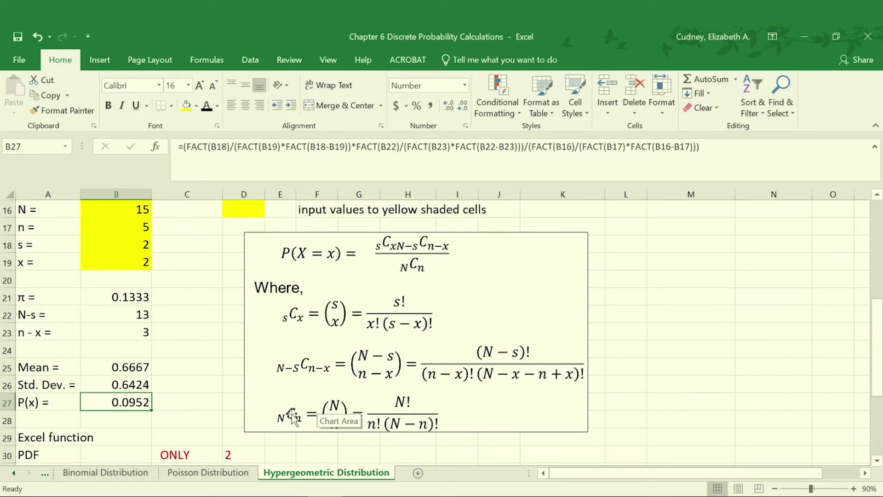
pyautogui.click(712, 146)
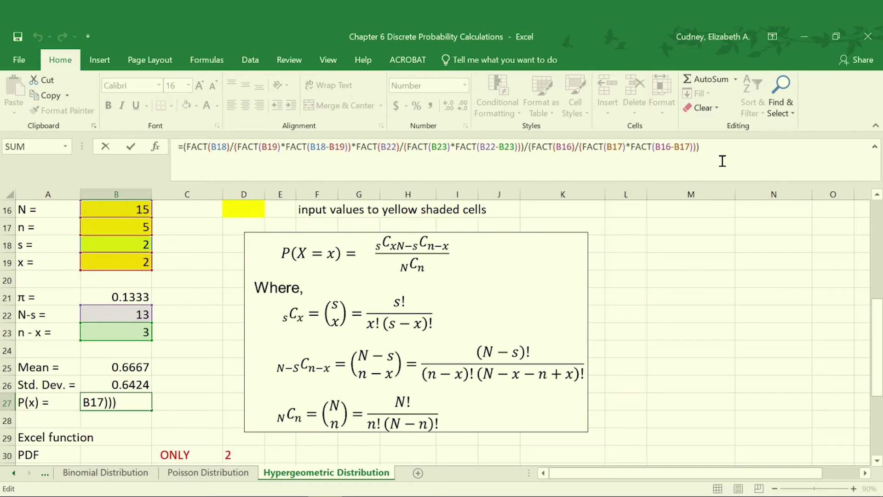
pyautogui.press('Return')
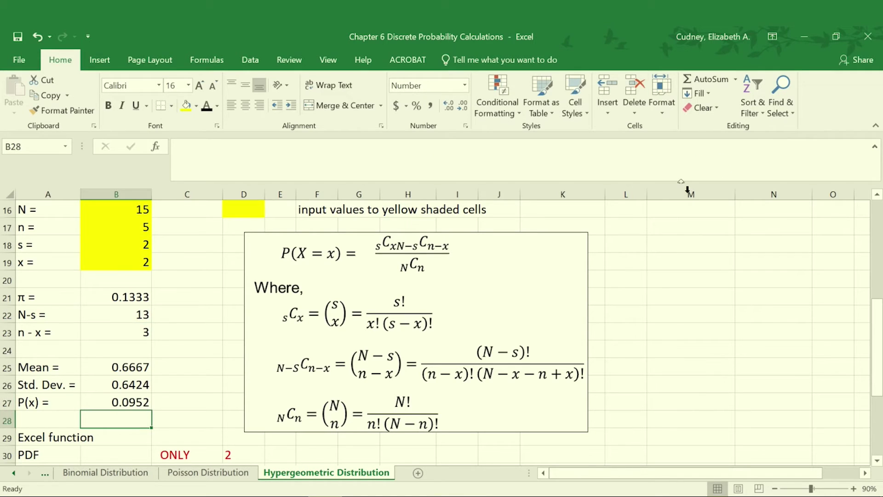
# Examine the arguments of the HYPGEOM.DIST formula in the PDF cell B30 and the input cells they reference.
pyautogui.scroll(-1, 204, 371)
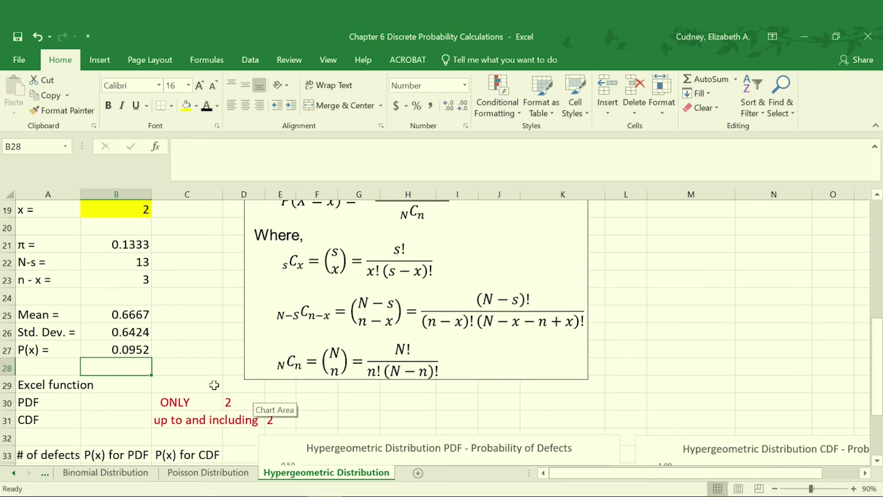
pyautogui.click(131, 404)
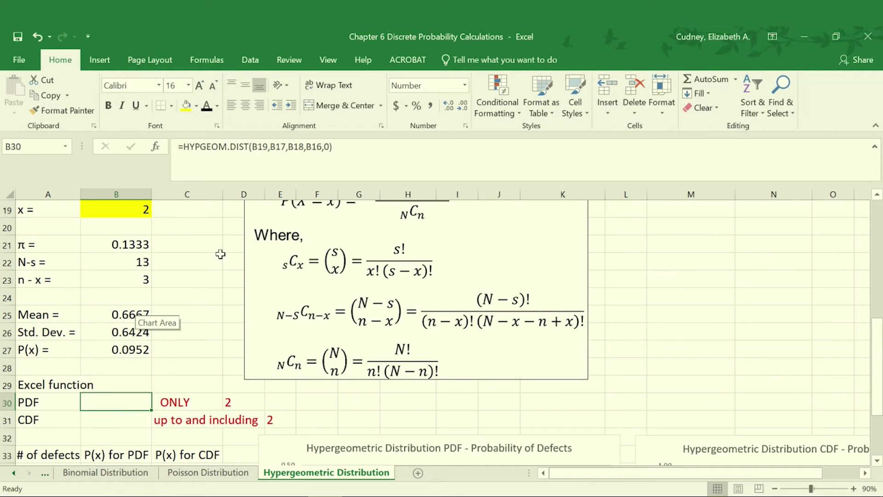
pyautogui.click(262, 147)
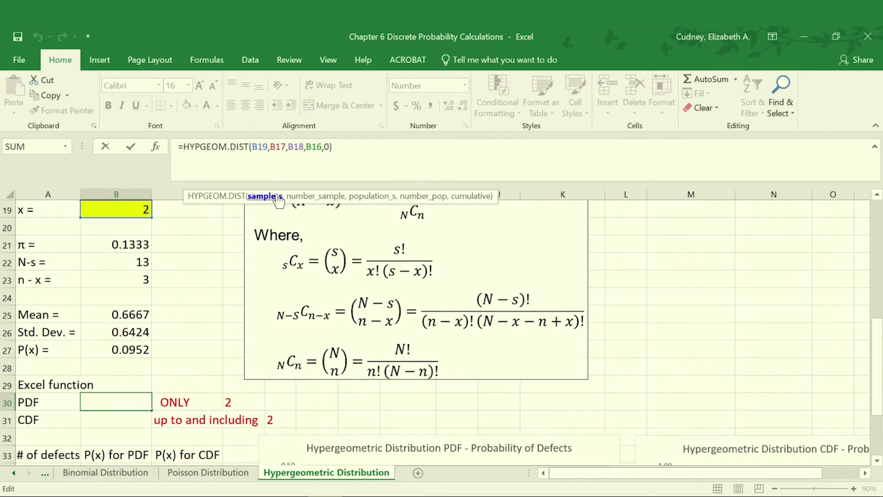
pyautogui.scroll(1, 425, 274)
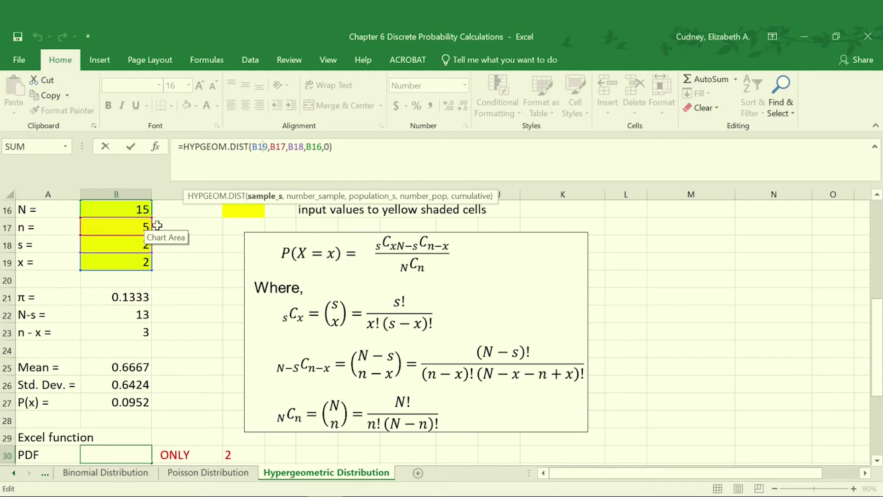
pyautogui.click(297, 146)
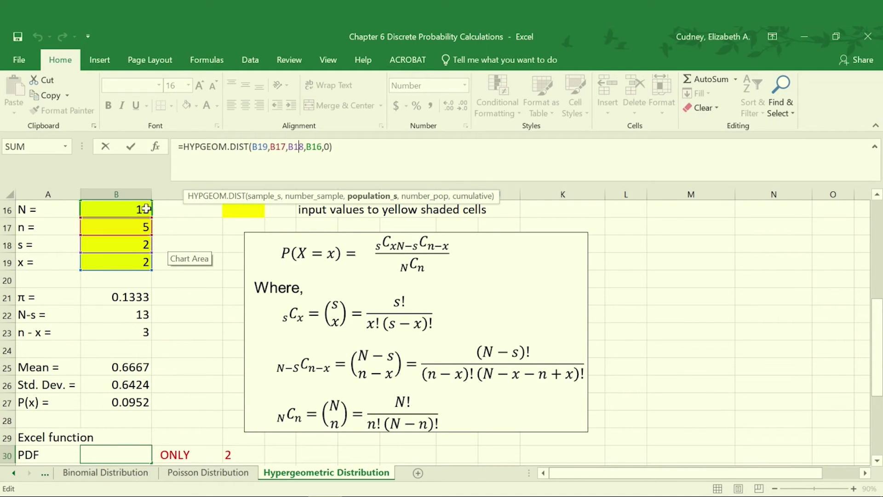
pyautogui.click(314, 146)
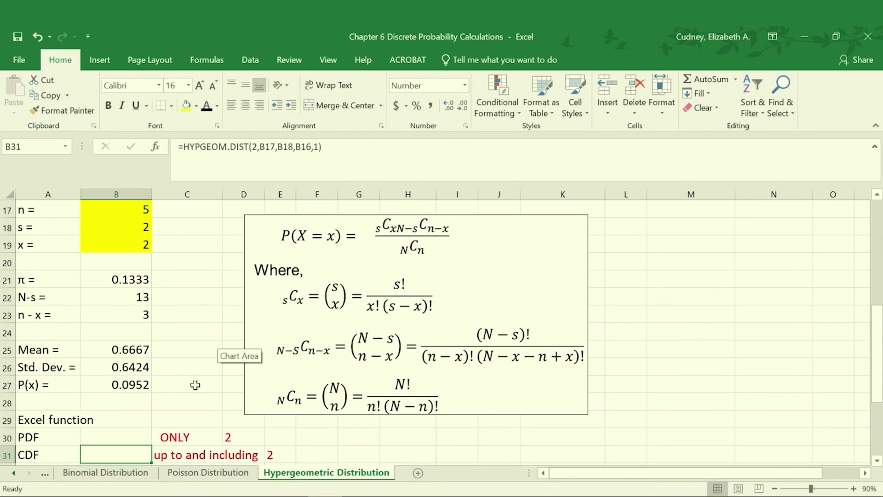
# Apply the black font color to the hidden PDF and CDF function results in cells B30 and B31.
pyautogui.click(141, 432)
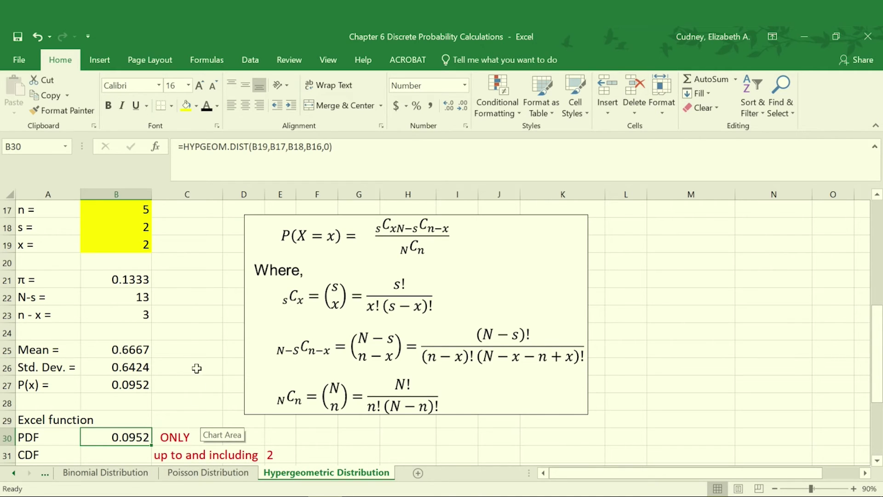
pyautogui.click(197, 401)
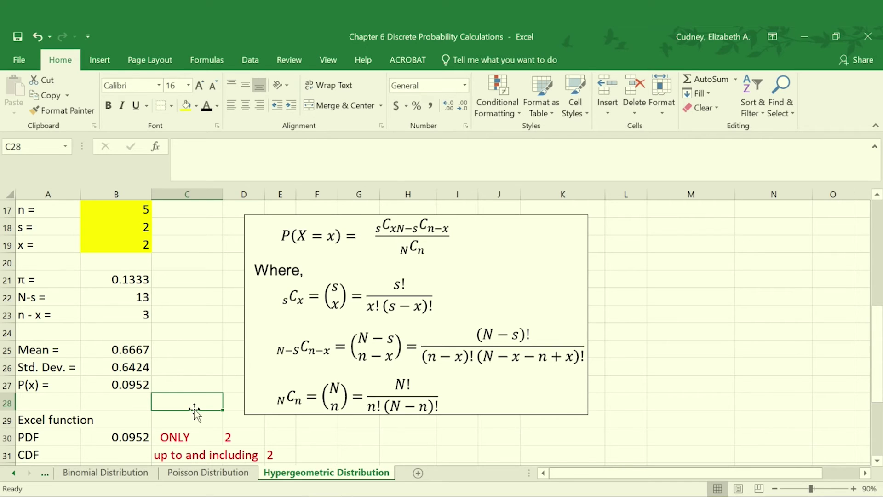
pyautogui.scroll(-1, 197, 398)
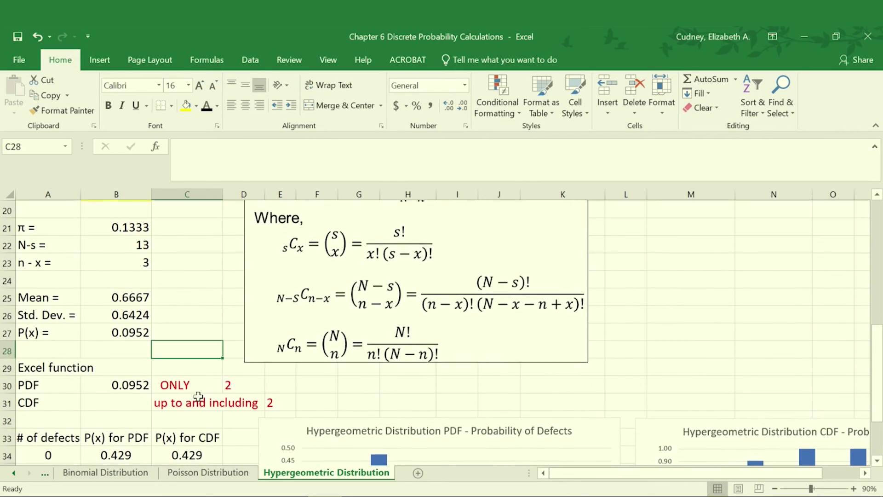
pyautogui.click(117, 400)
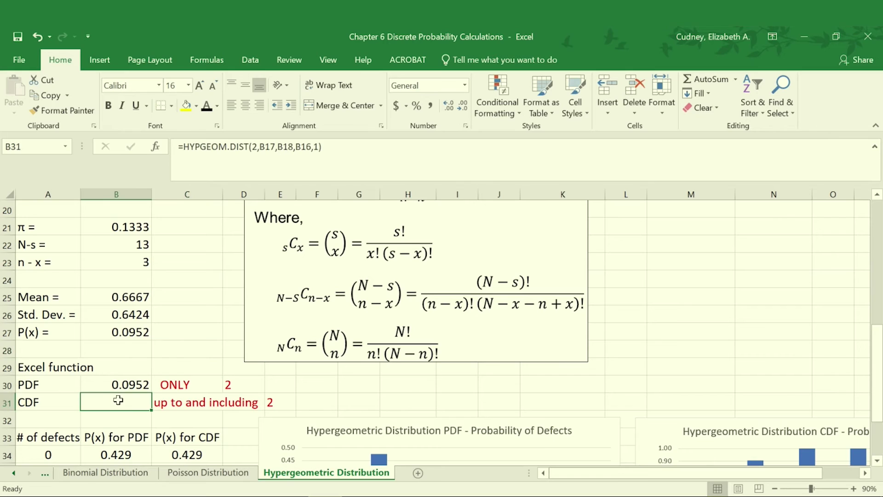
pyautogui.click(208, 106)
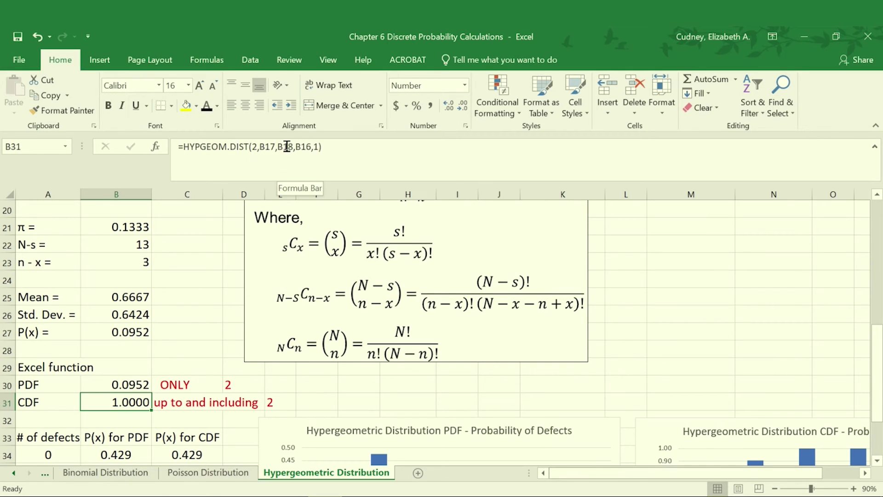
# Examine the cumulative argument of the CDF formula in B31, and view the defect probability table and charts.
pyautogui.click(318, 146)
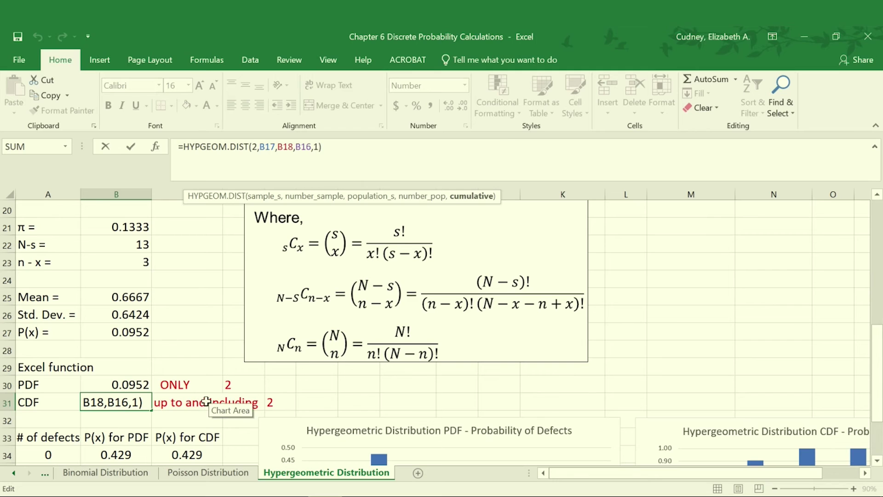
pyautogui.press('Return')
pyautogui.click(142, 401)
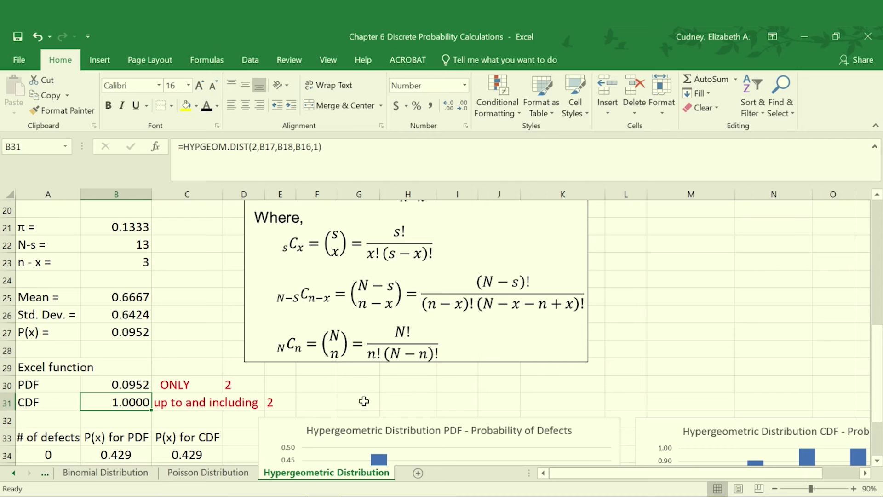
pyautogui.scroll(-2, 365, 389)
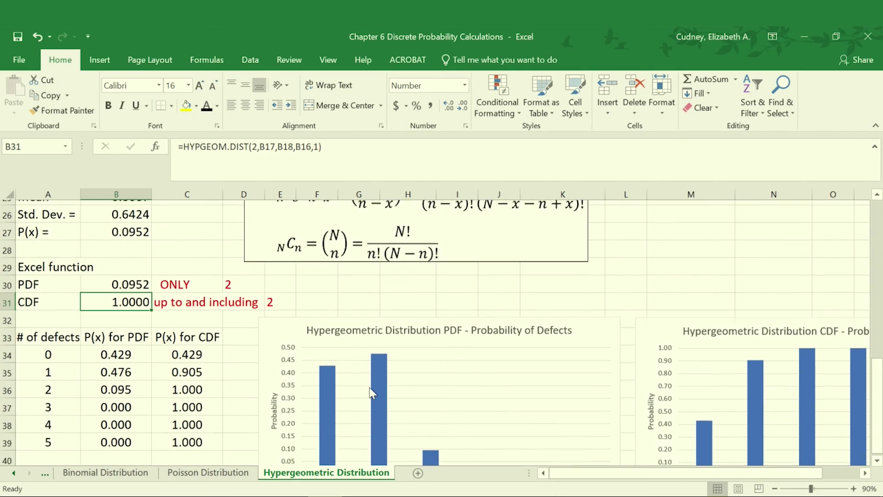
# Examine the defect counts in A34:A39, the HYPGEOM.DIST formula for the PDF in B34, and the PDF probability chart.
pyautogui.moveTo(57, 353); pyautogui.dragTo(44, 433)
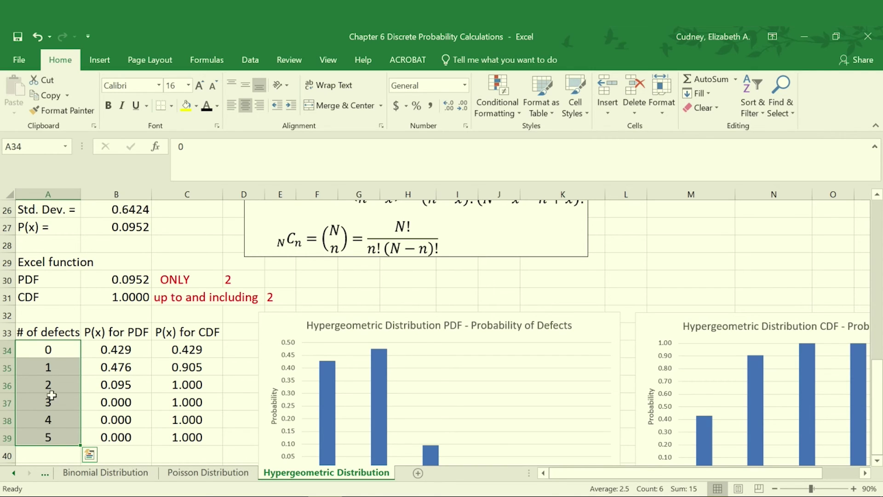
pyautogui.click(129, 349)
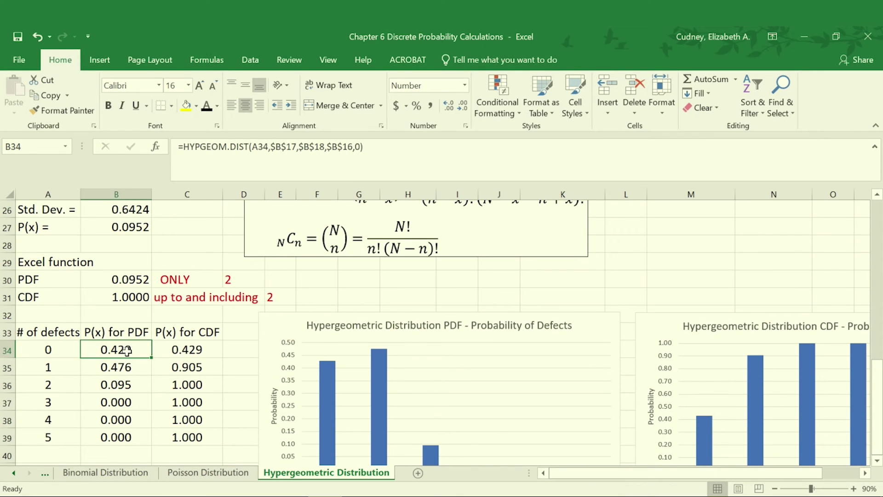
pyautogui.scroll(-1, 375, 368)
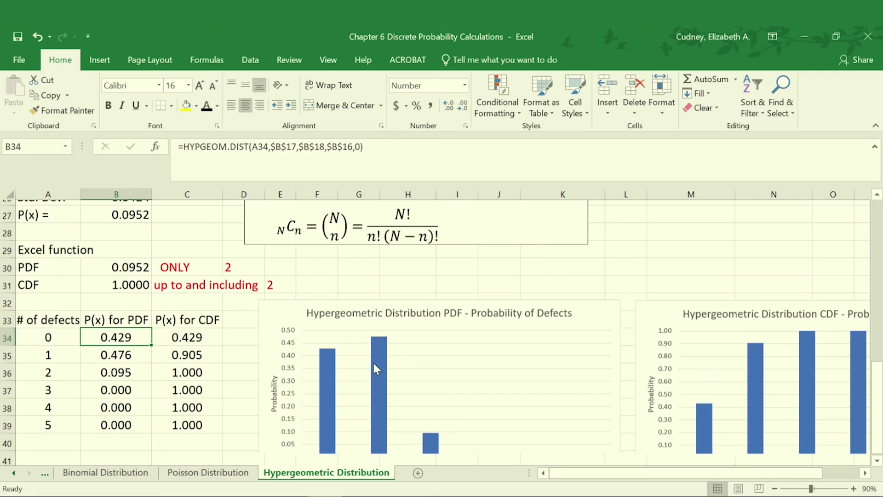
pyautogui.scroll(-1, 375, 368)
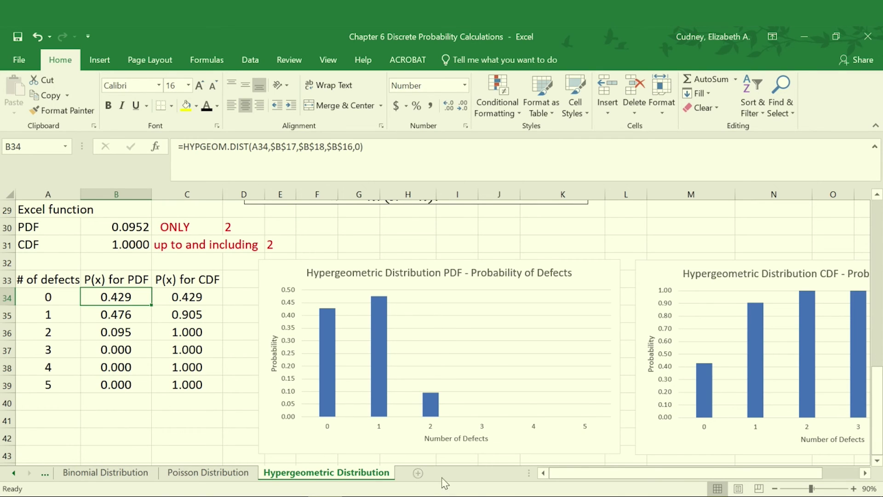
# Examine the cumulative HYPGEOM.DIST formulas in C34 and C36, and compare the full PDF and CDF charts, including the PDF bar for 1 defect.
pyautogui.click(212, 295)
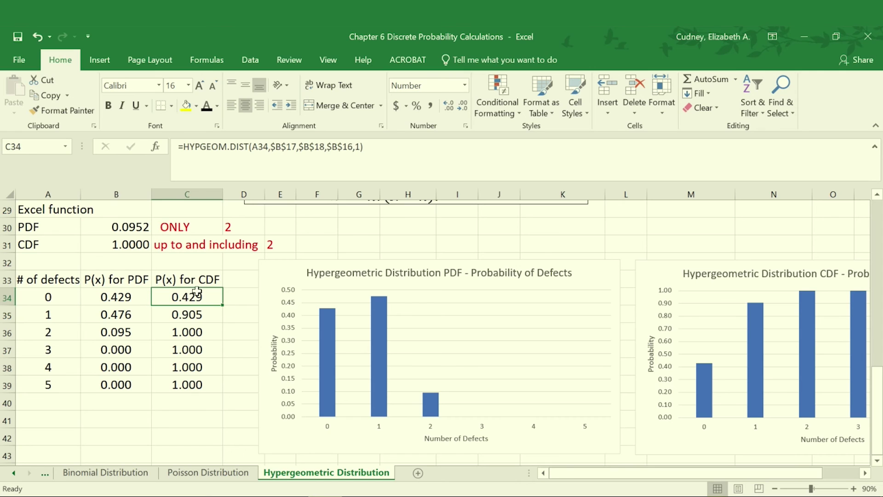
pyautogui.click(180, 332)
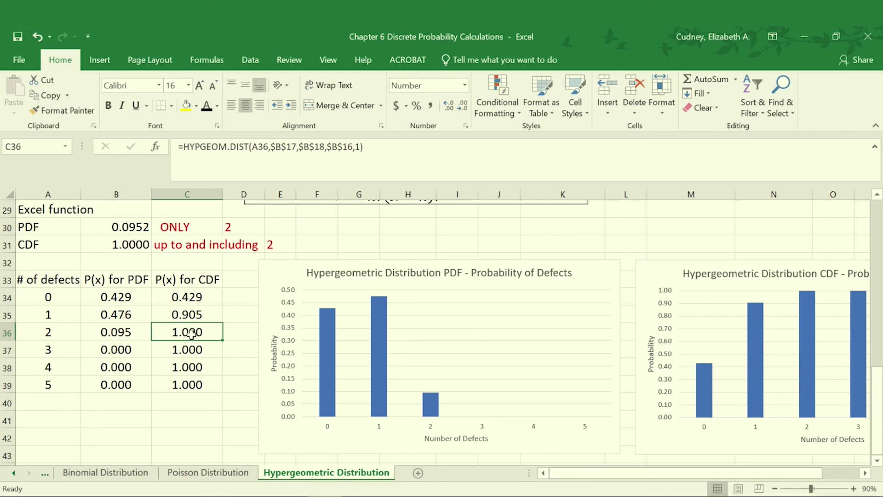
pyautogui.moveTo(600, 471)
pyautogui.mouseDown()
pyautogui.moveTo(643, 493)
pyautogui.moveTo(598, 473)
pyautogui.mouseUp()
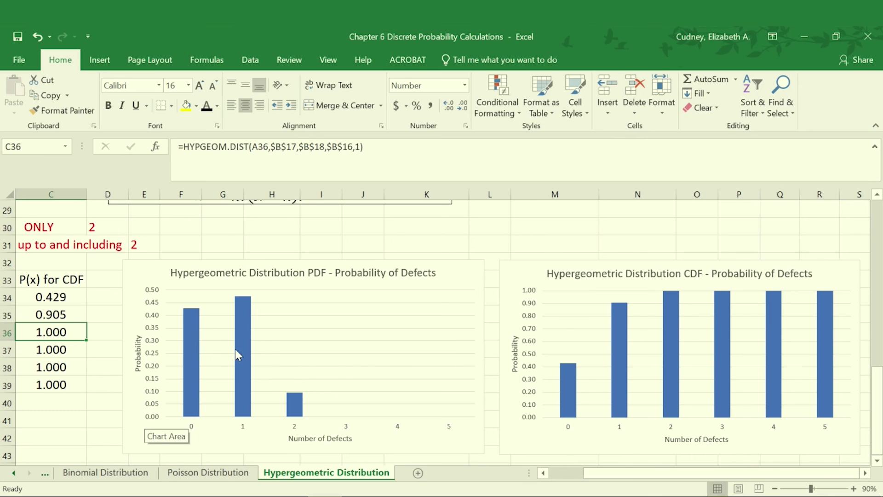
pyautogui.moveTo(239, 353)
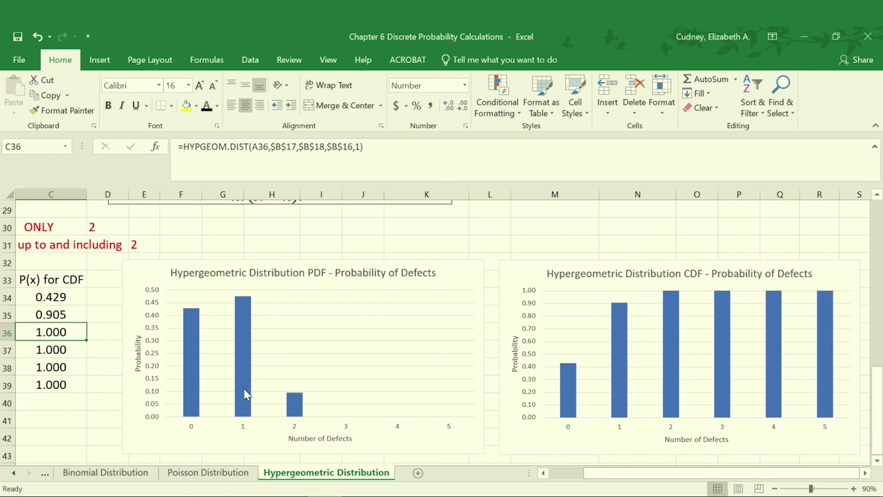
pyautogui.moveTo(244, 391)
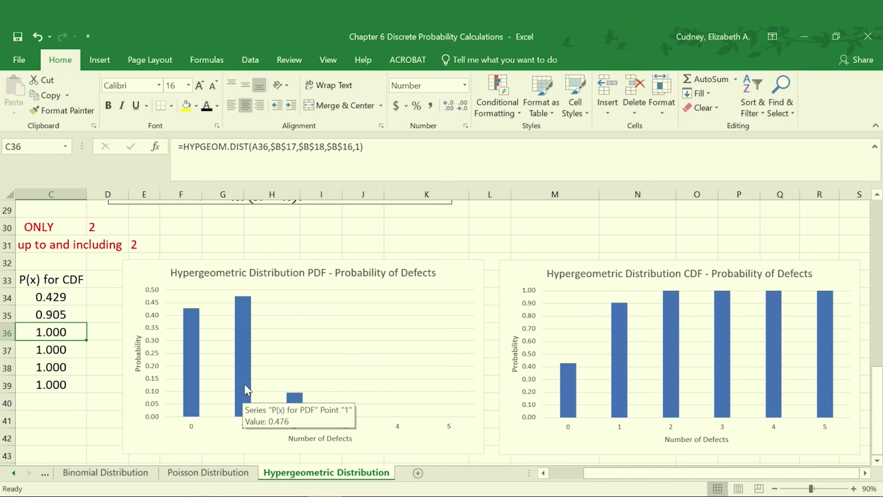